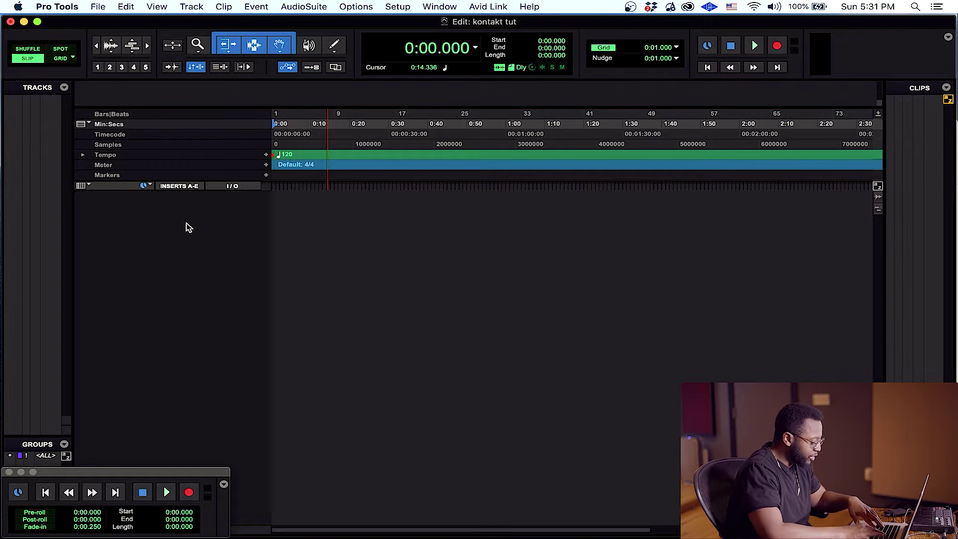
Create a new stereo Instrument Track, Inst 1.
key(super+shift+n)
key(super+Down)
key(super+Down)
key(super+Down)
key(super+Down)
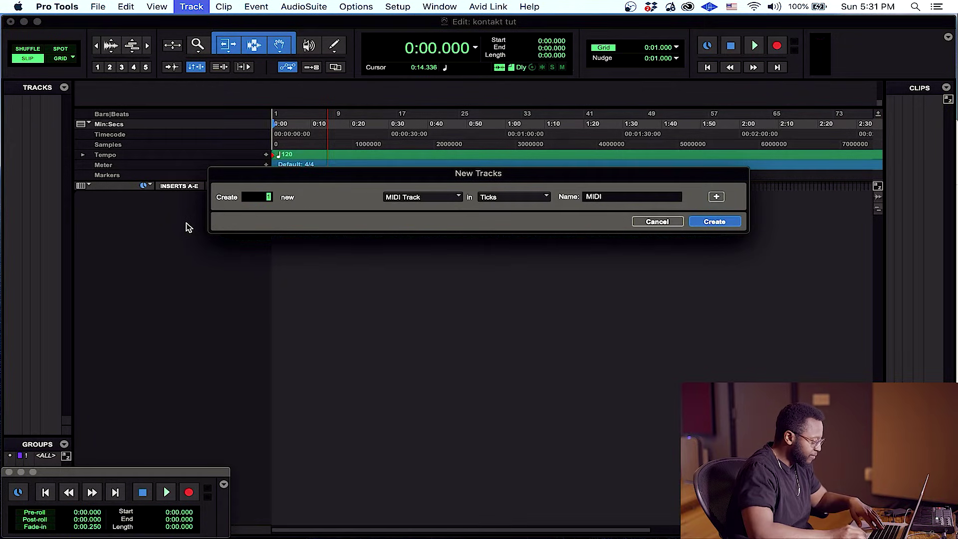
key(super+Down)
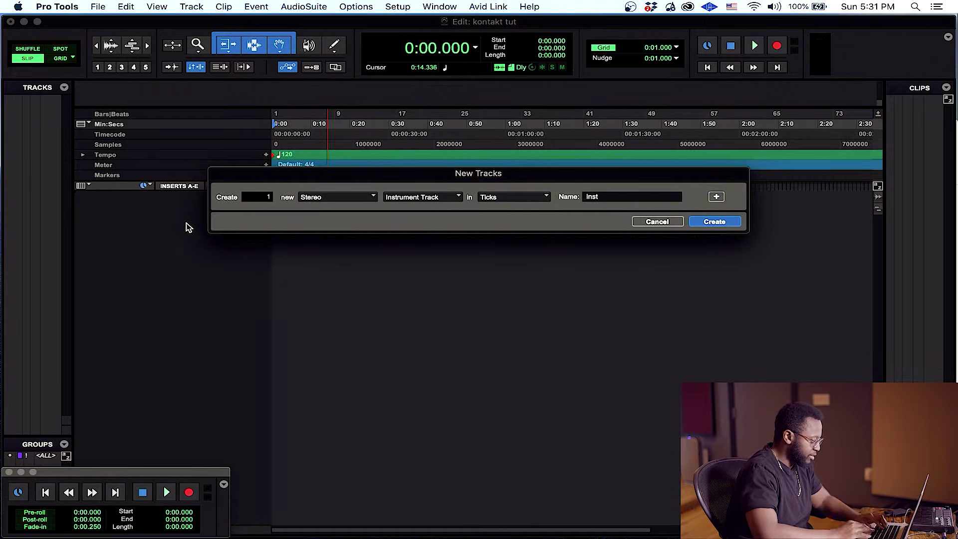
key(Return)
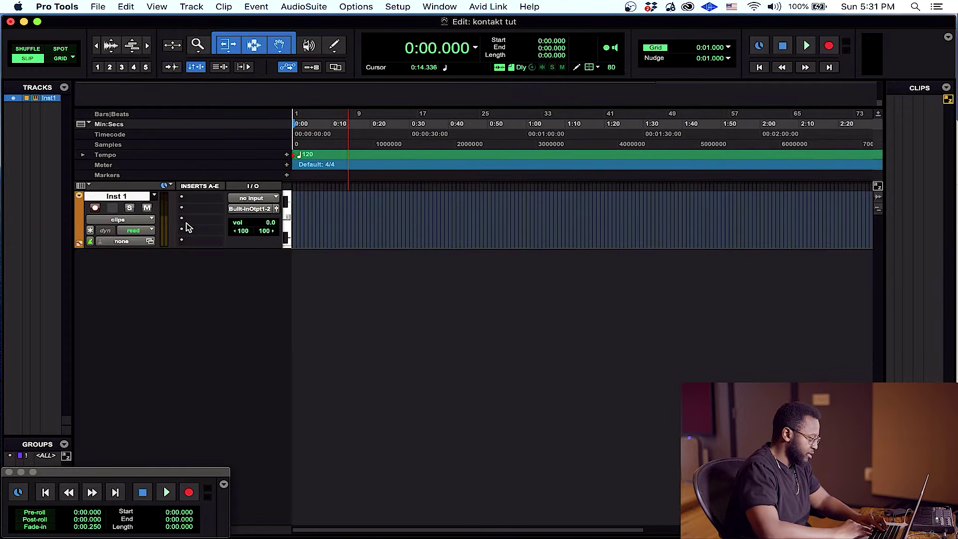
Insert Kontakt from the multichannel Instrument plug-ins on Inst 1.
click(203, 203)
mouse_move(280, 199)
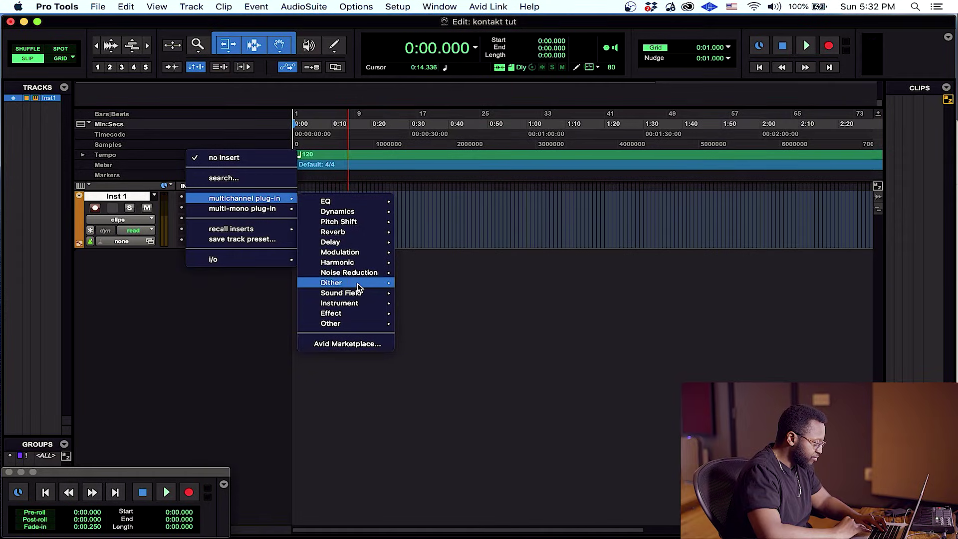
mouse_move(340, 302)
click(414, 303)
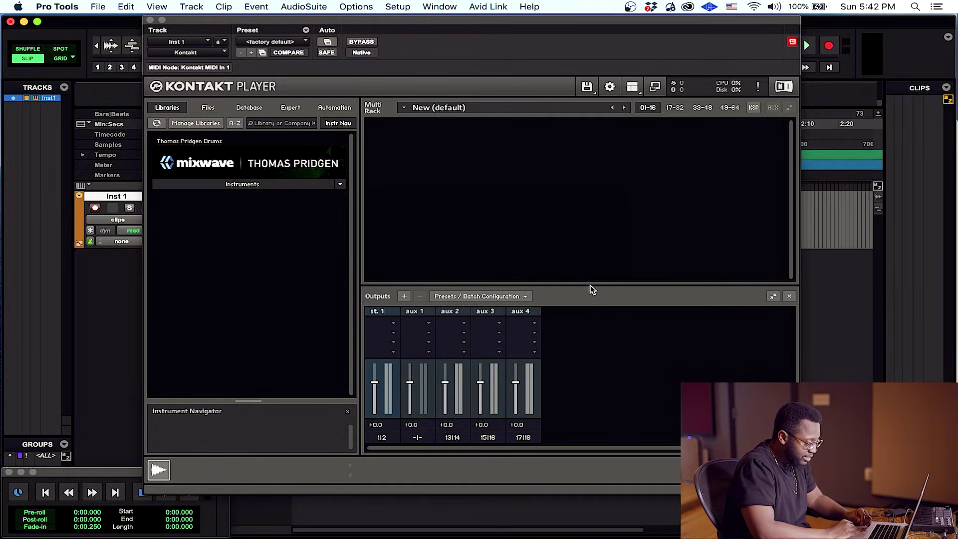
Confirm Kontakt's Outputs panel is shown and open its Add Channels dialog.
click(632, 86)
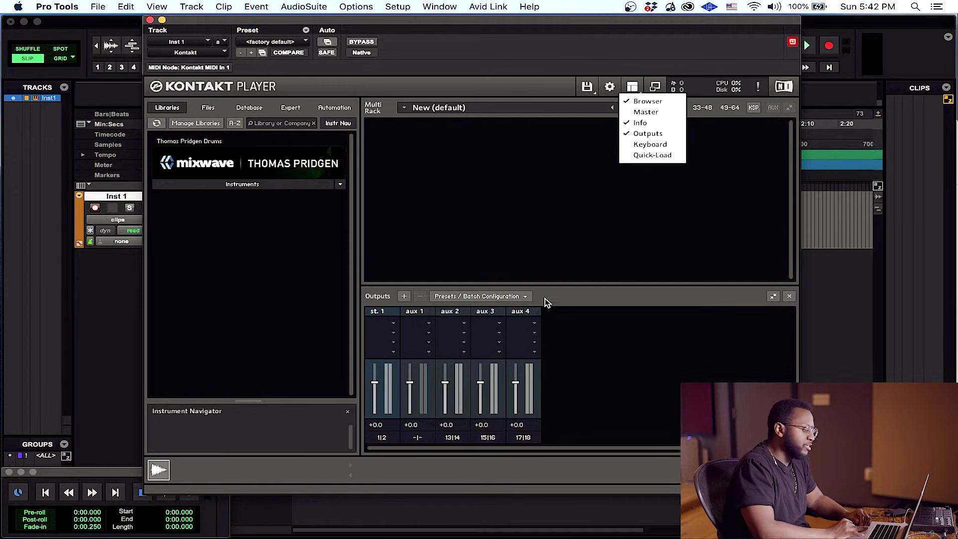
click(549, 327)
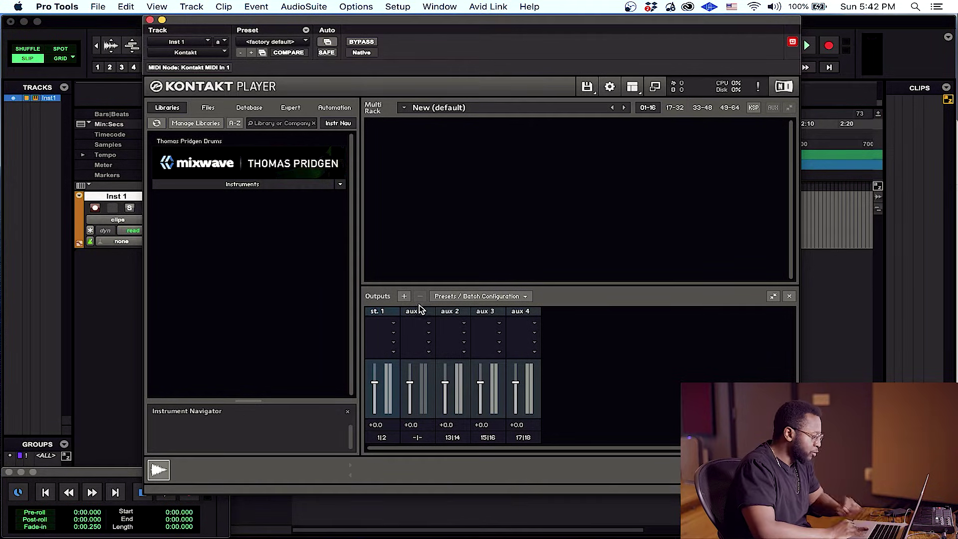
click(404, 296)
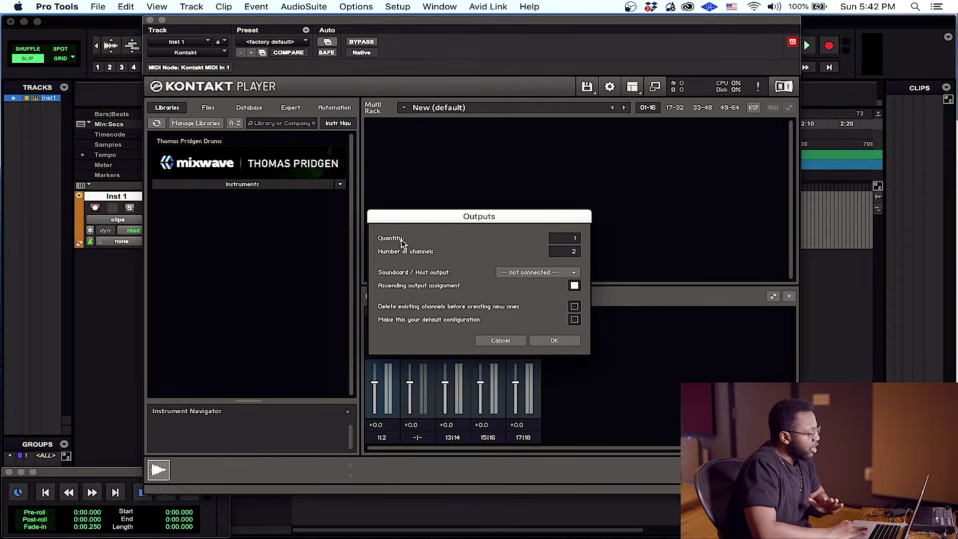
Add 8 stereo output channels starting from the kit's first host output, 1|2.
click(575, 239)
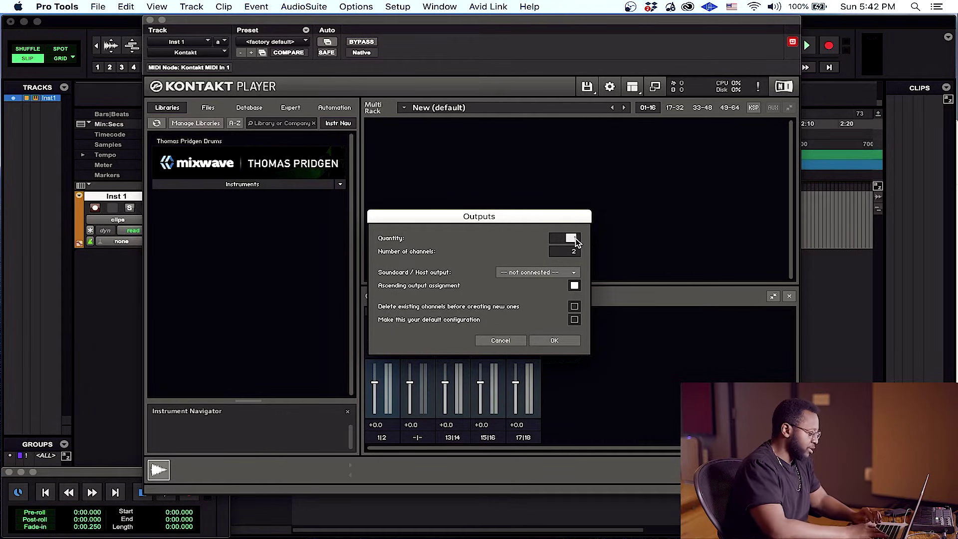
text(8)
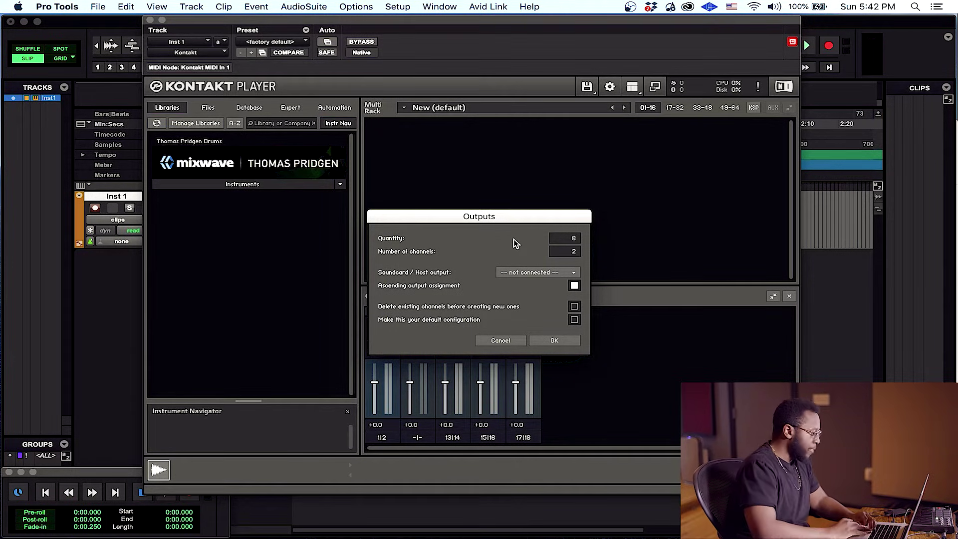
text(8)
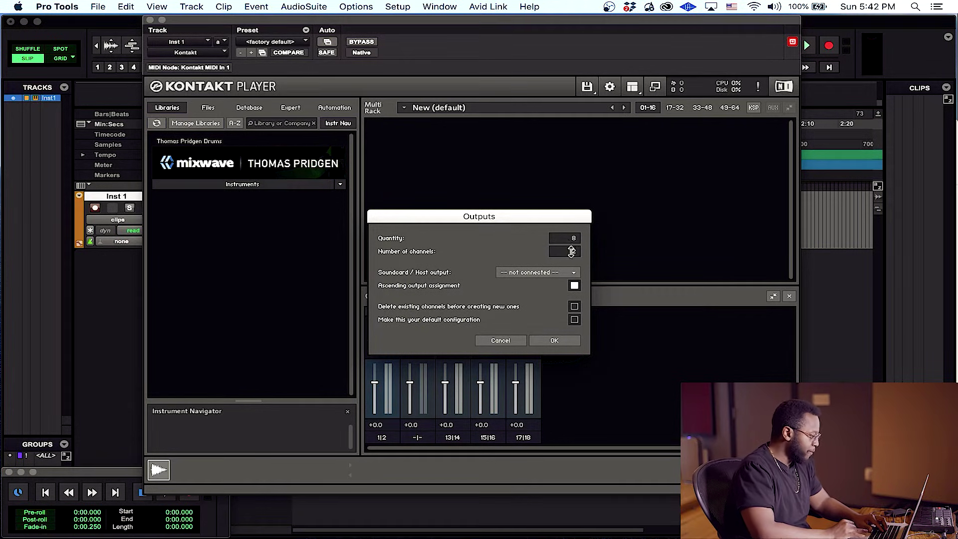
click(546, 273)
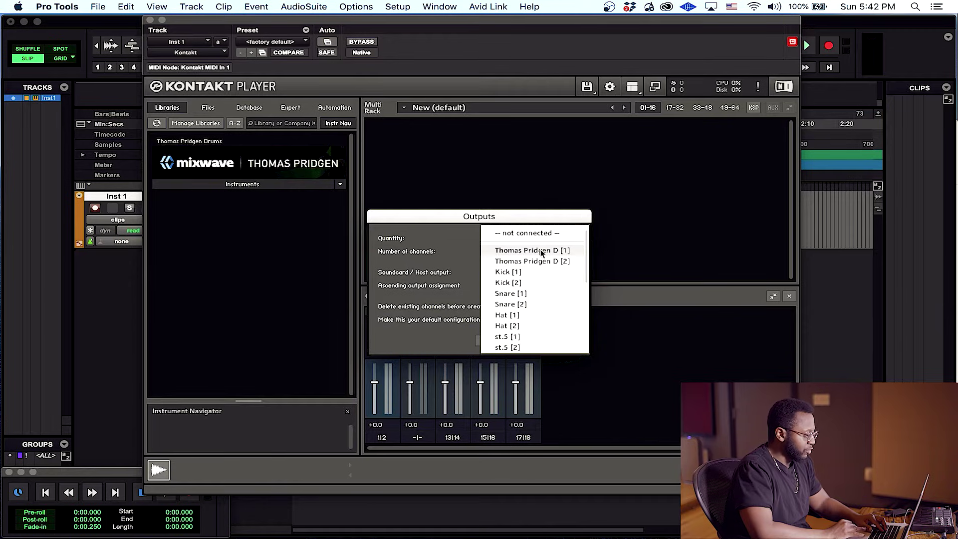
click(542, 251)
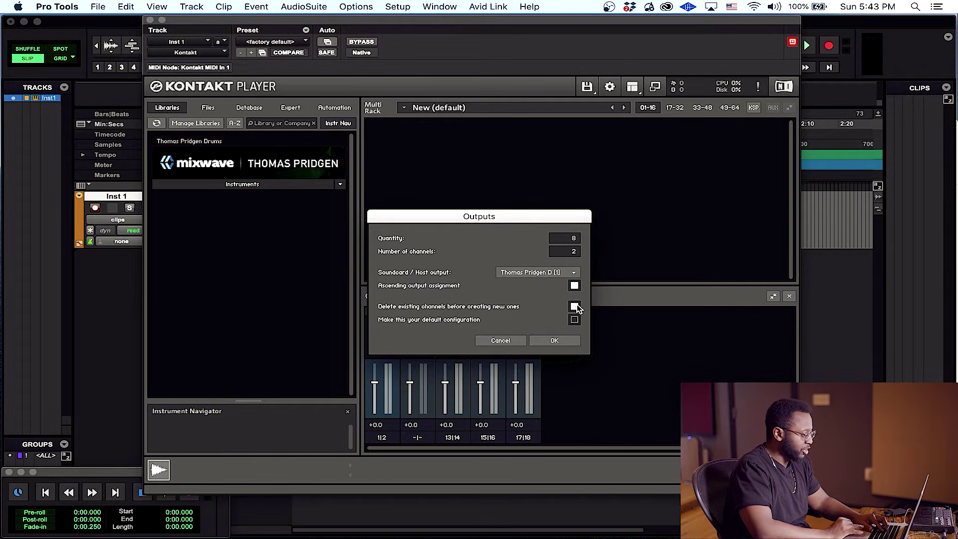
drag(502, 214, 679, 200)
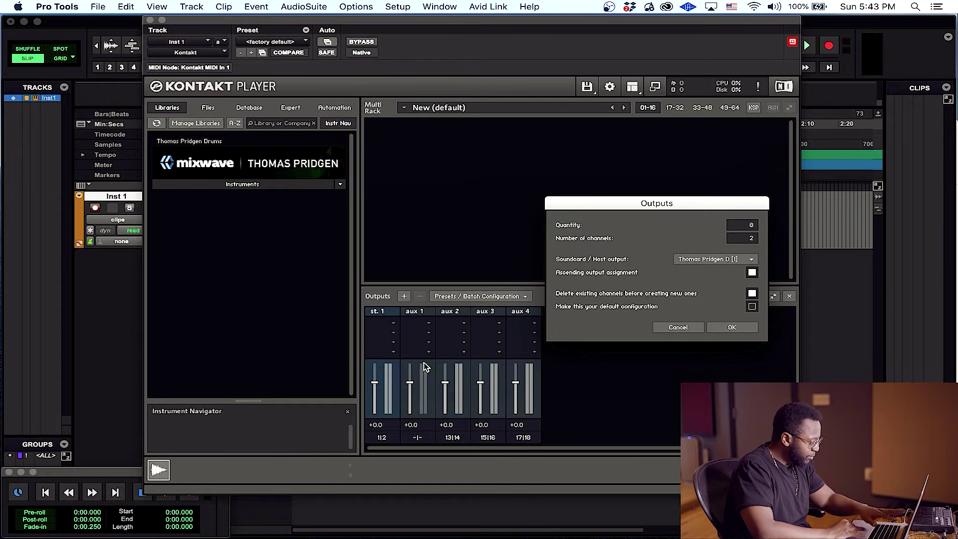
drag(718, 203, 551, 210)
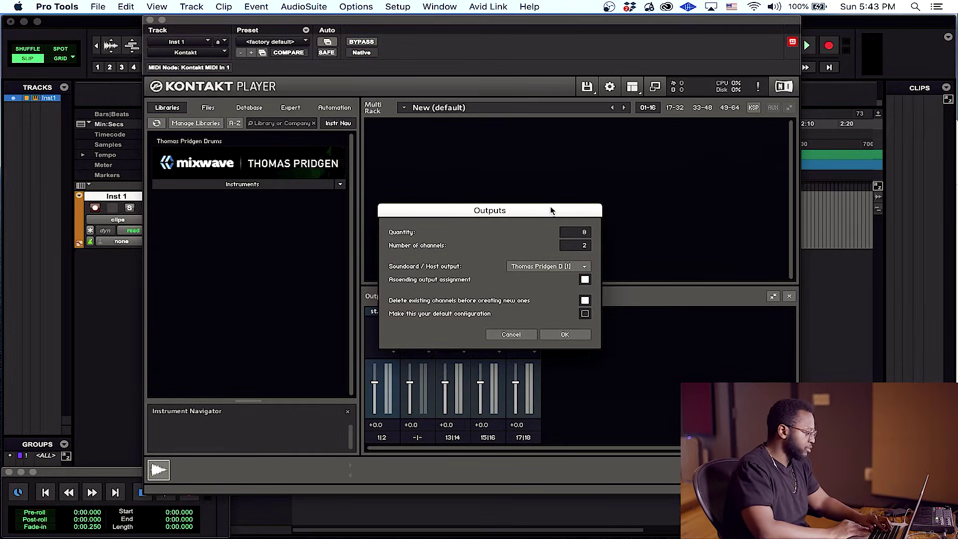
click(565, 335)
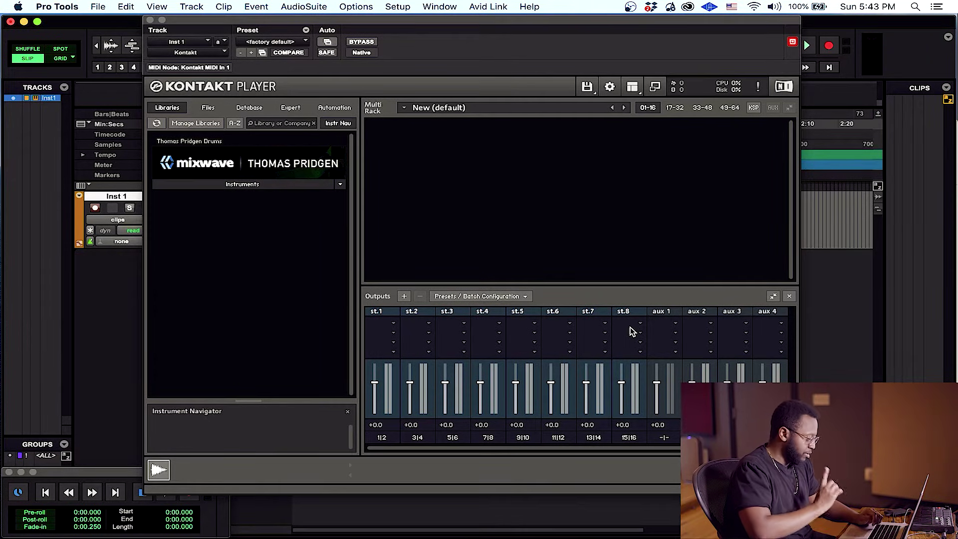
Rename output channels st.1–st.4 to Kit, Kick, Snare and Hat.
click(377, 312)
click(377, 311)
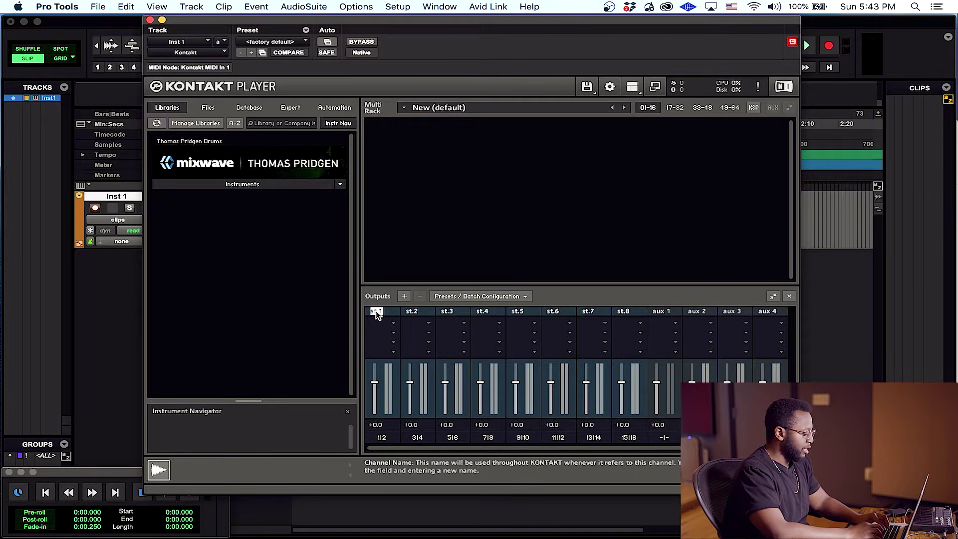
text(Ki)
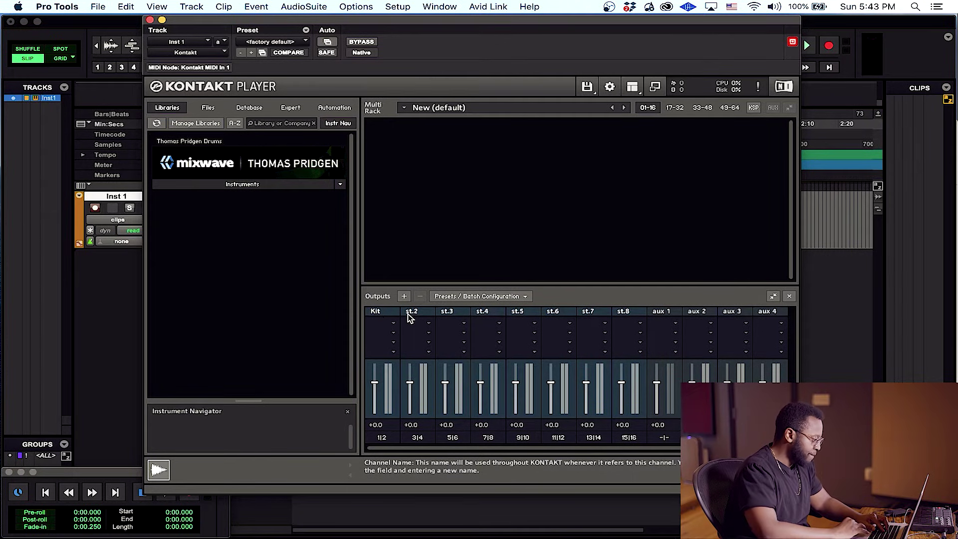
text(t)
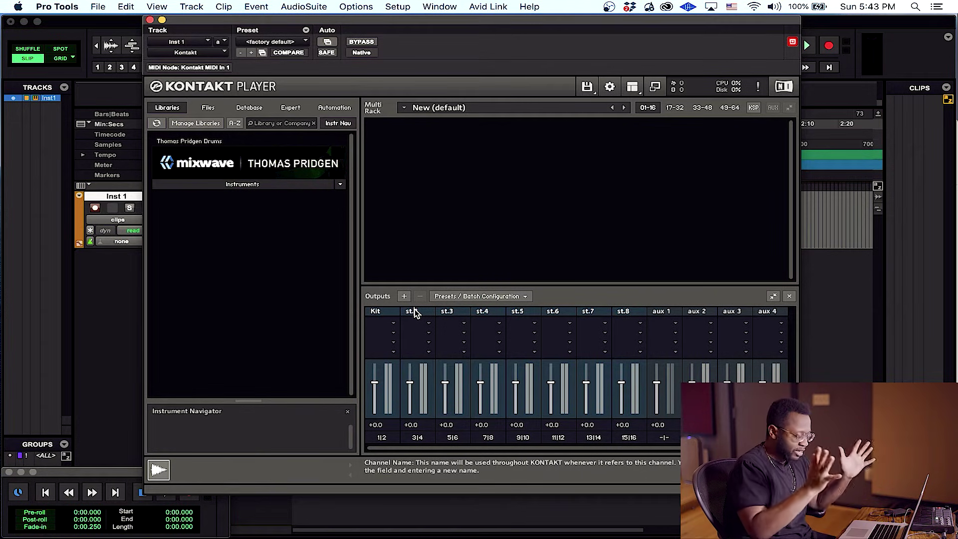
double_click(412, 312)
text(Kick)
double_click(448, 312)
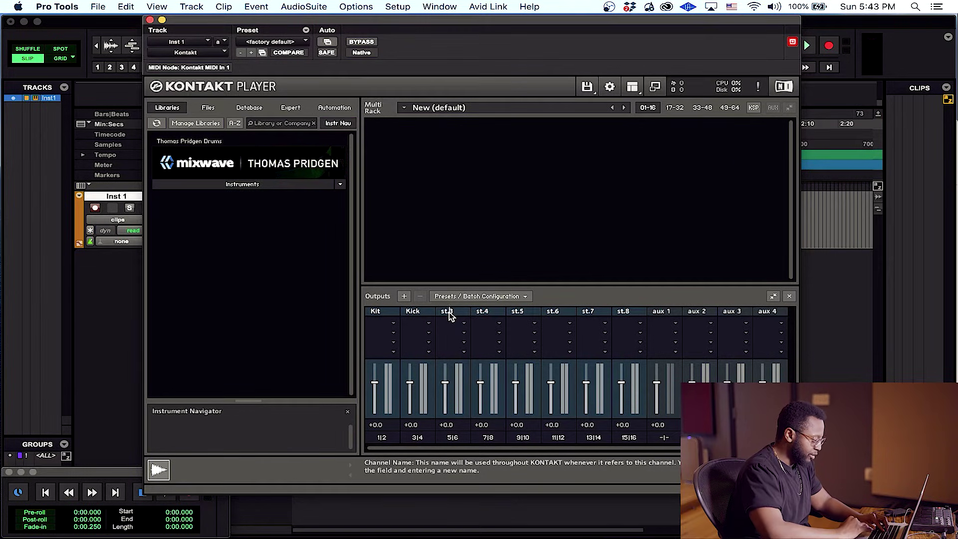
text(Snare)
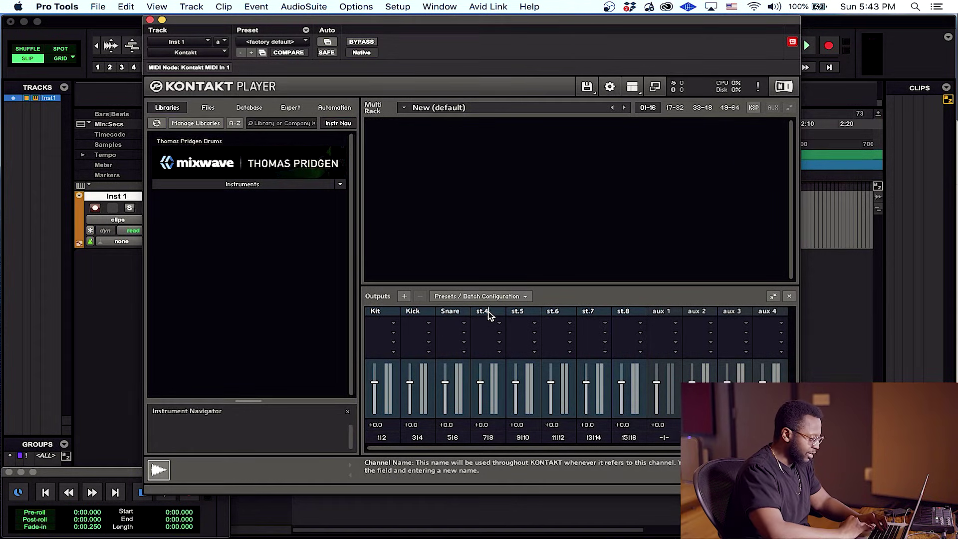
double_click(484, 312)
text(Hat)
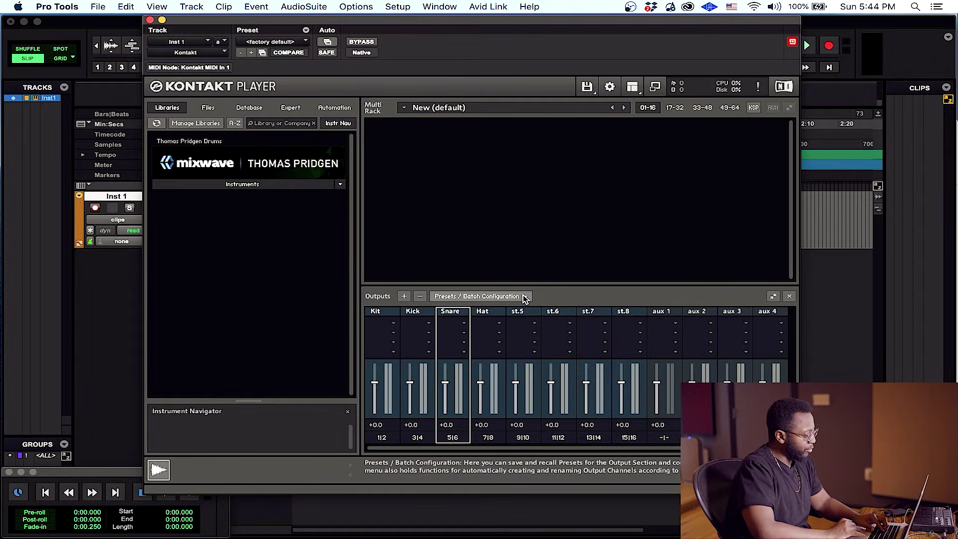
click(524, 298)
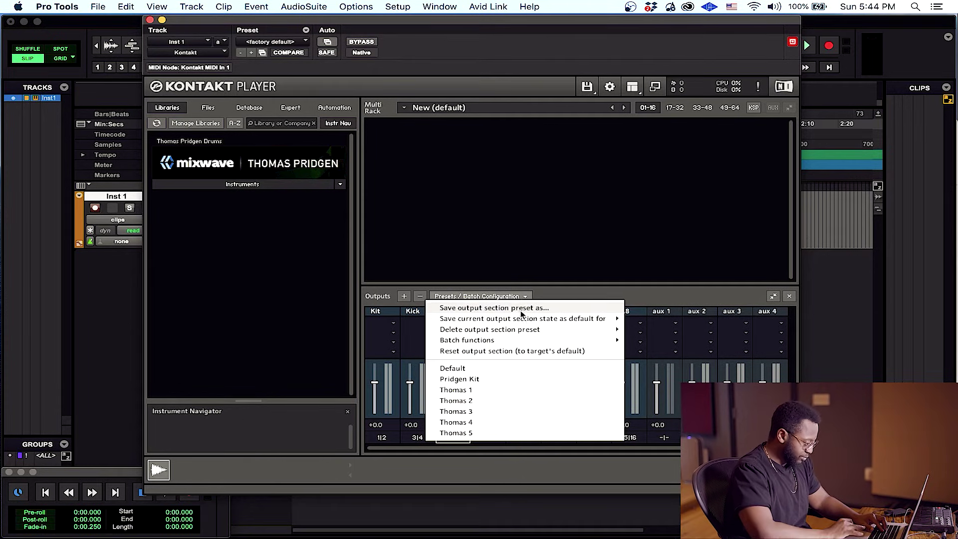
Save the output section layout as the preset 'Thomas Kit'.
click(520, 313)
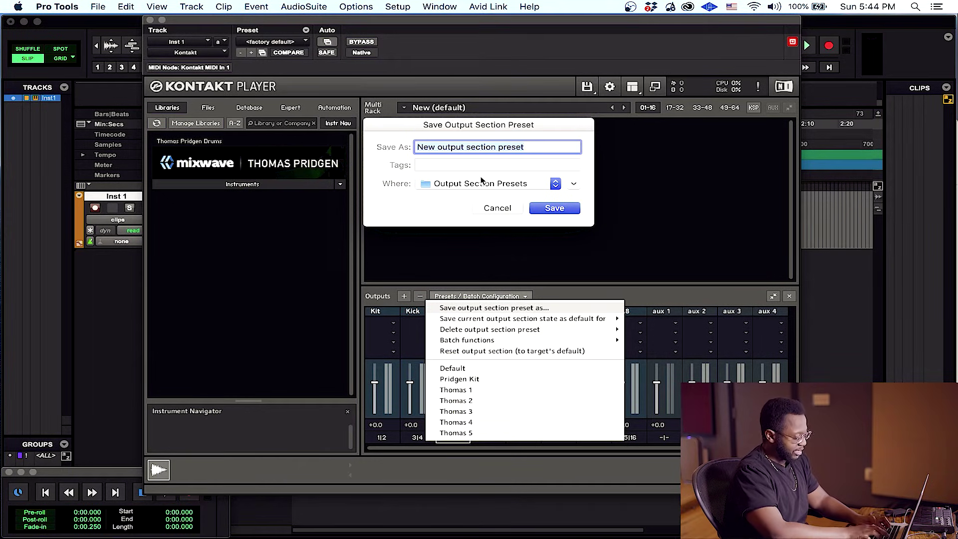
text(Thomas Kit)
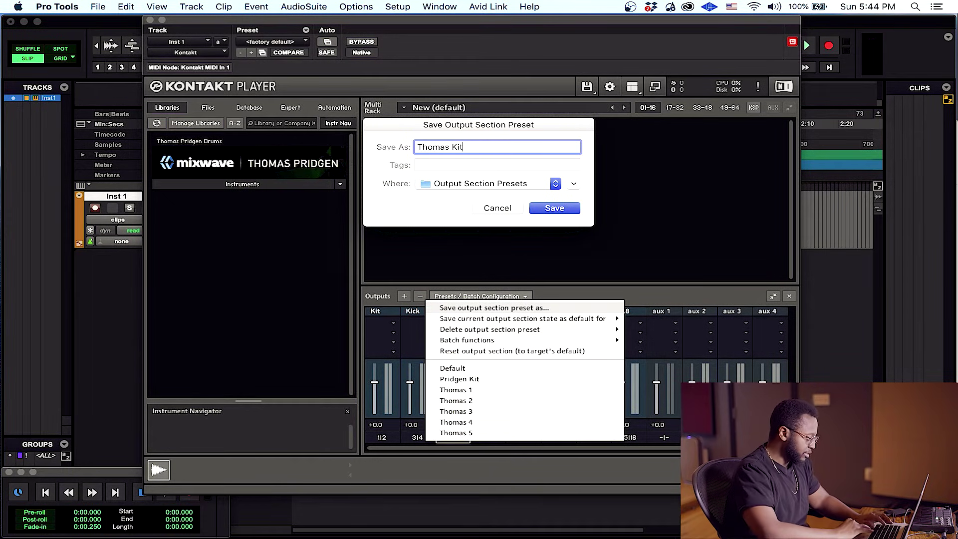
click(552, 209)
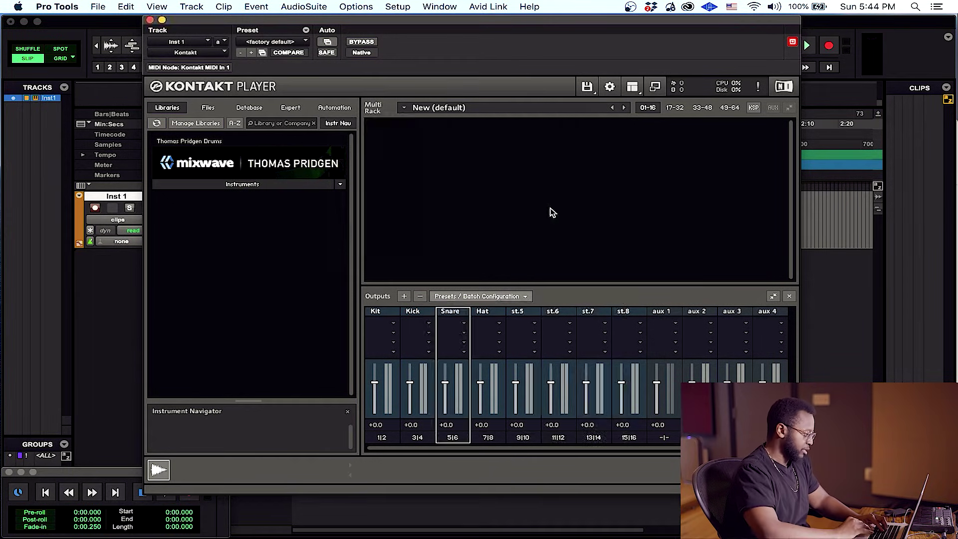
click(527, 296)
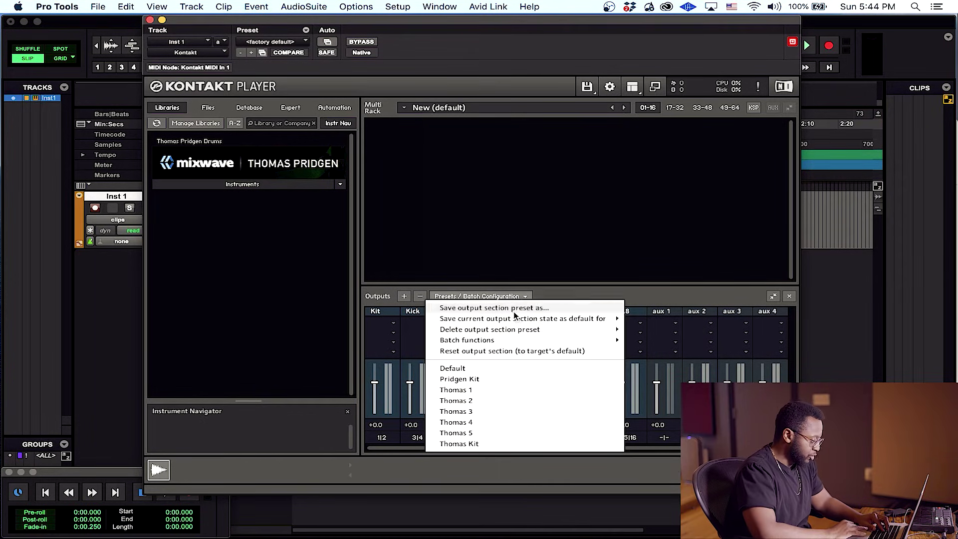
Save the current output section state as the default for All formats.
mouse_move(515, 325)
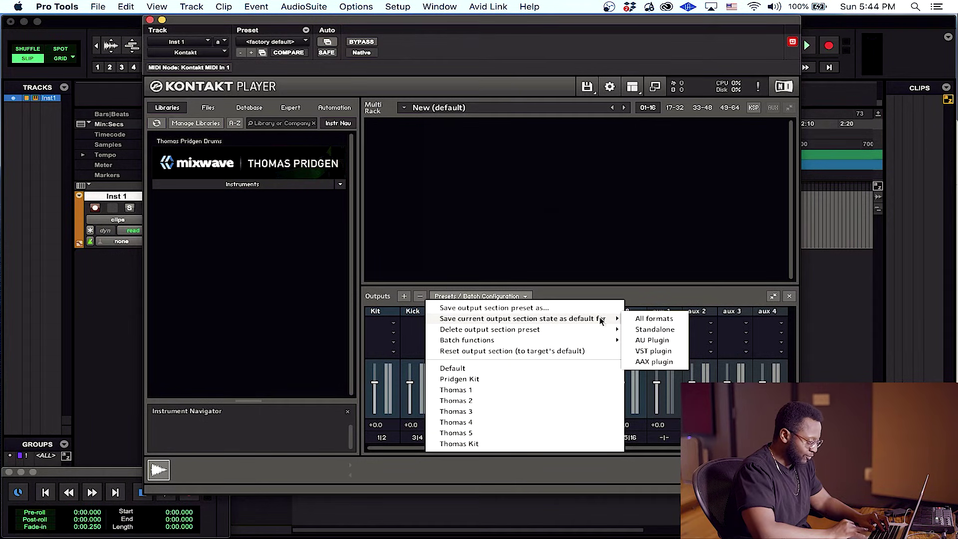
click(644, 321)
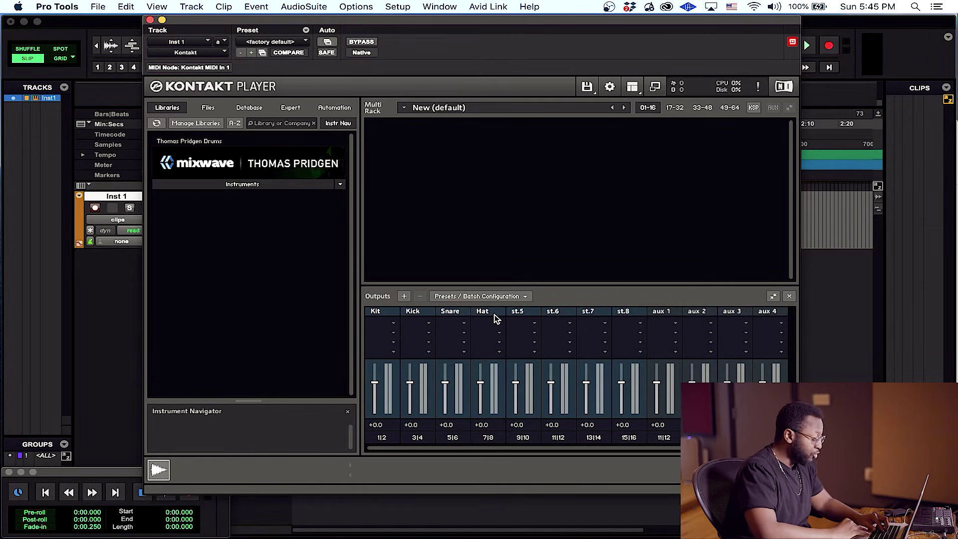
Load Thomas Pridgen Drums.nki from the drum library's Instruments list.
click(241, 186)
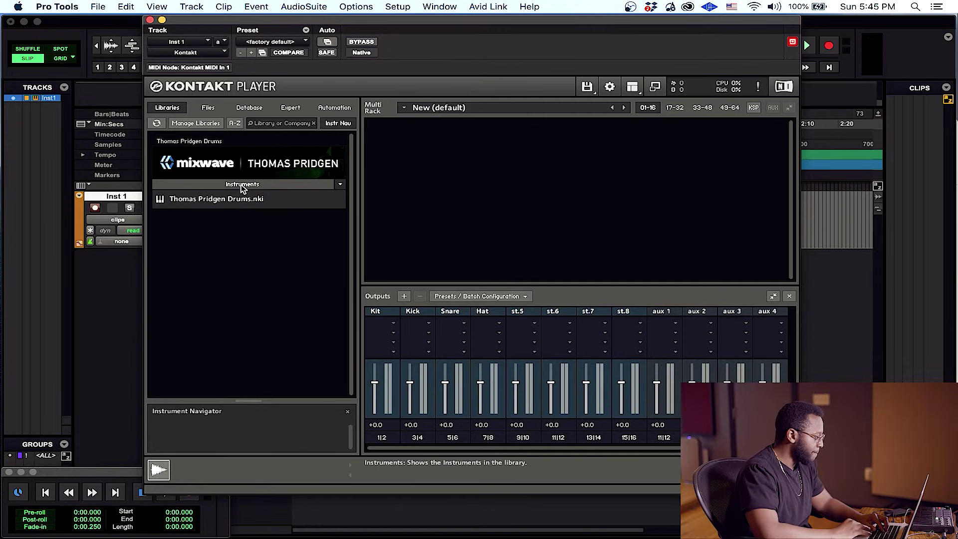
double_click(208, 200)
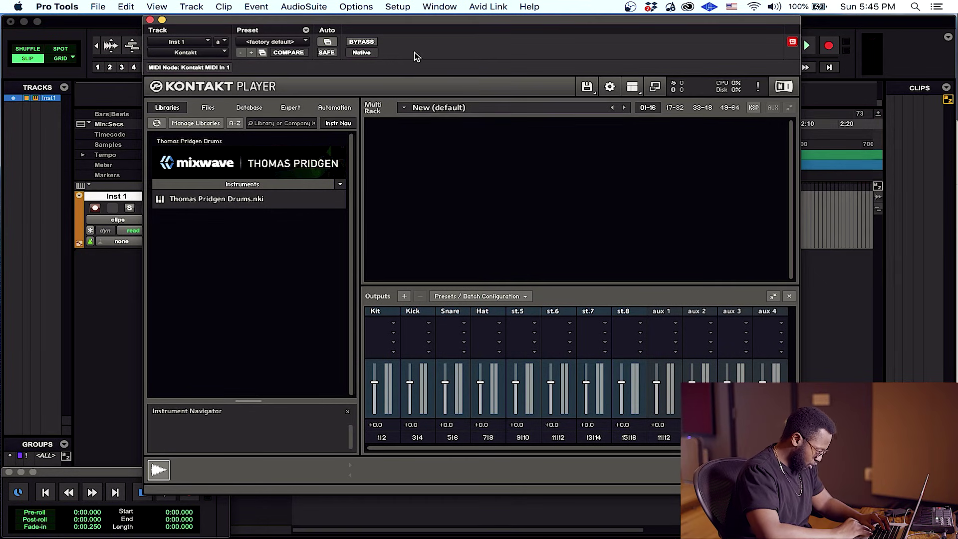
drag(471, 19, 375, 7)
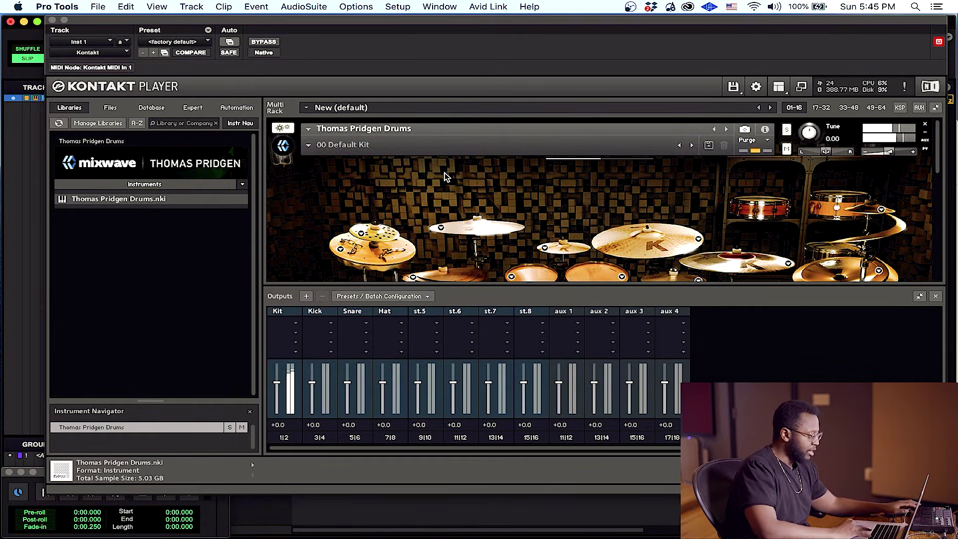
Show the DRUMS mixer page with the Kick through Master channel names visible.
scroll(445, 171, down, 5)
scroll(445, 171, down, 2)
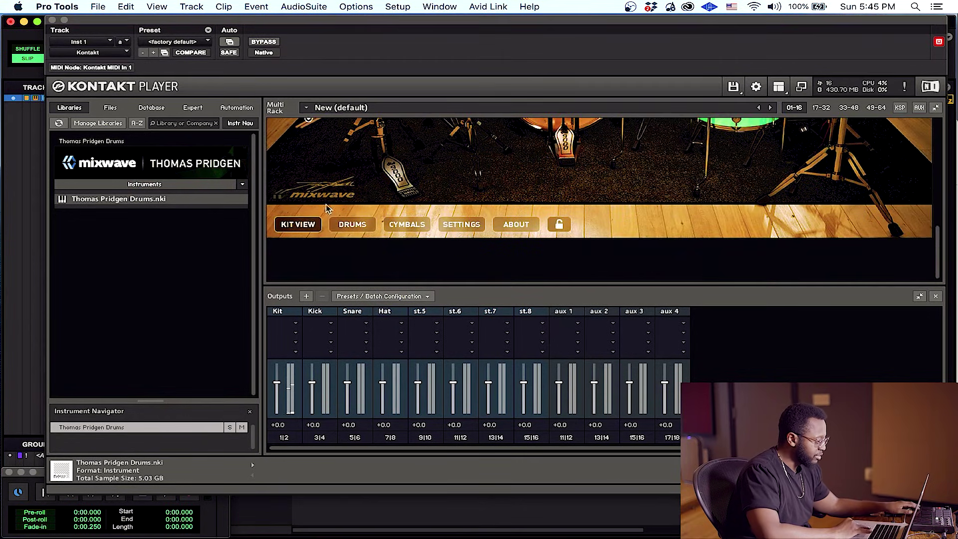
click(351, 224)
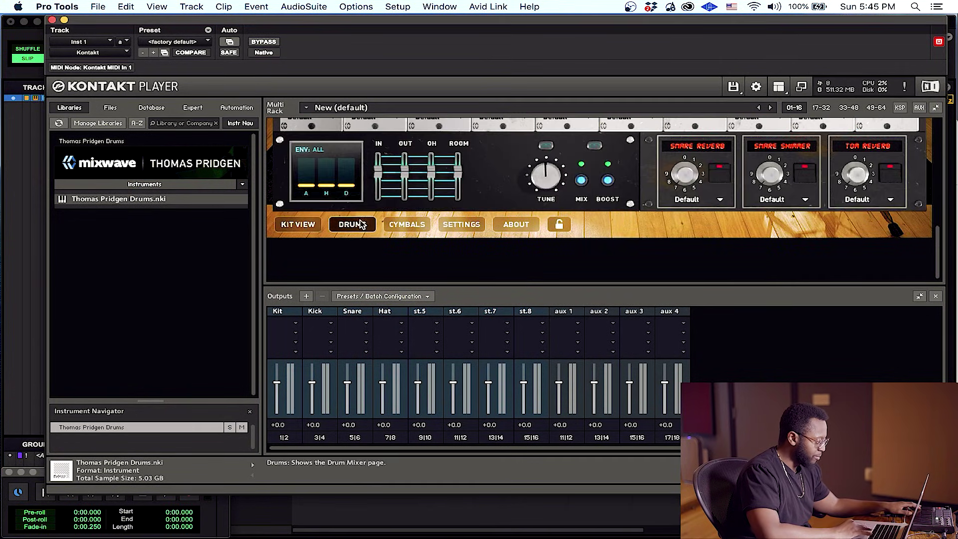
scroll(387, 202, up, 5)
scroll(386, 202, down, 2)
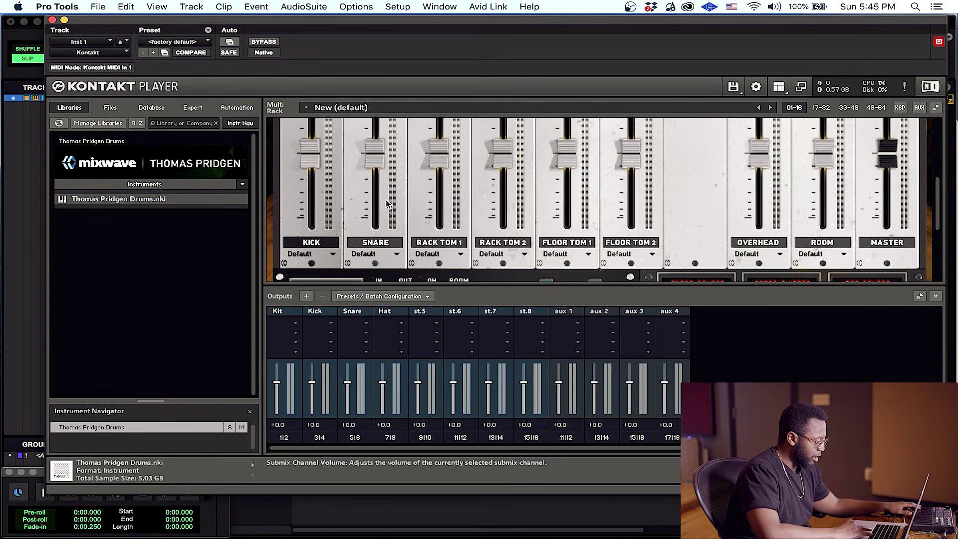
Route the KICK channel to the Kick output and SNARE to Snare.
click(333, 257)
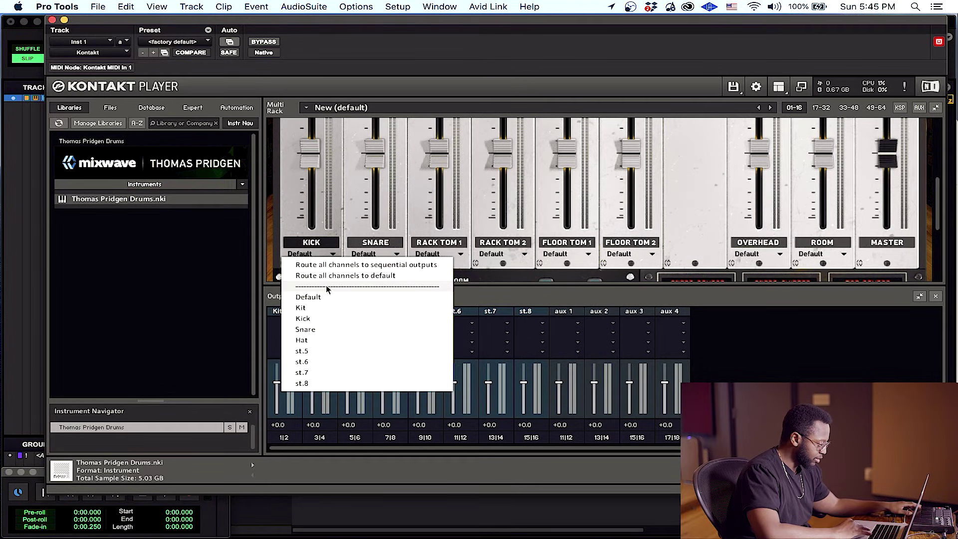
click(325, 320)
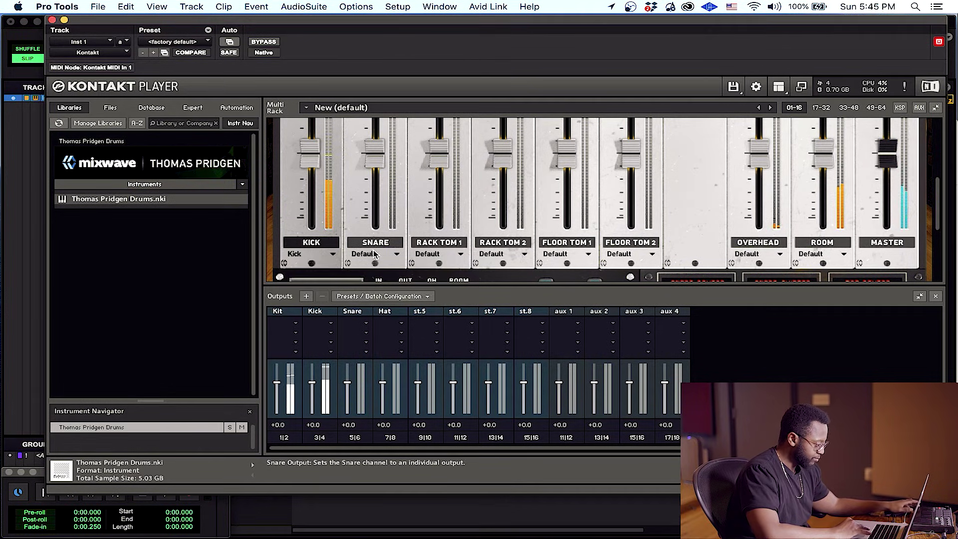
click(395, 255)
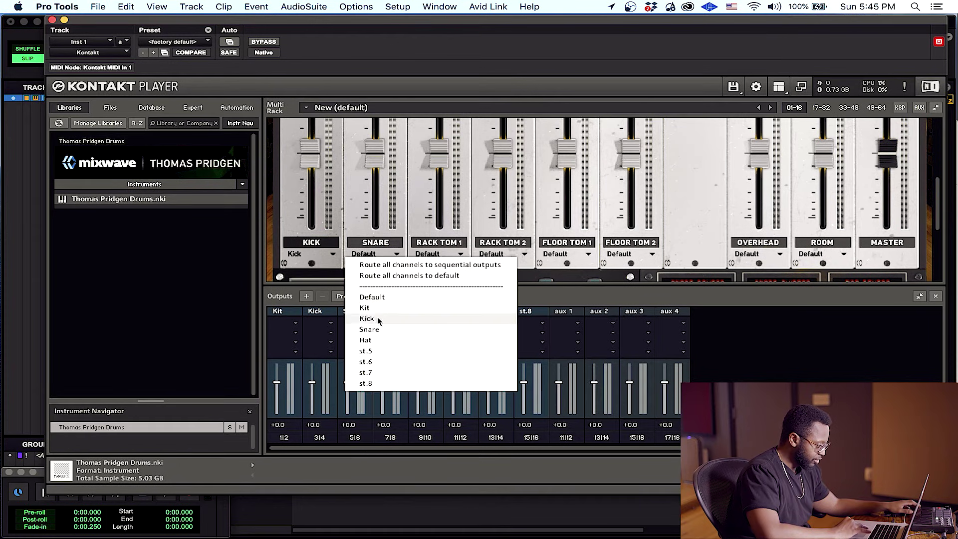
click(379, 330)
On the CYMBALS page, route the HI-HAT channel to the Hat output.
scroll(385, 246, down, 5)
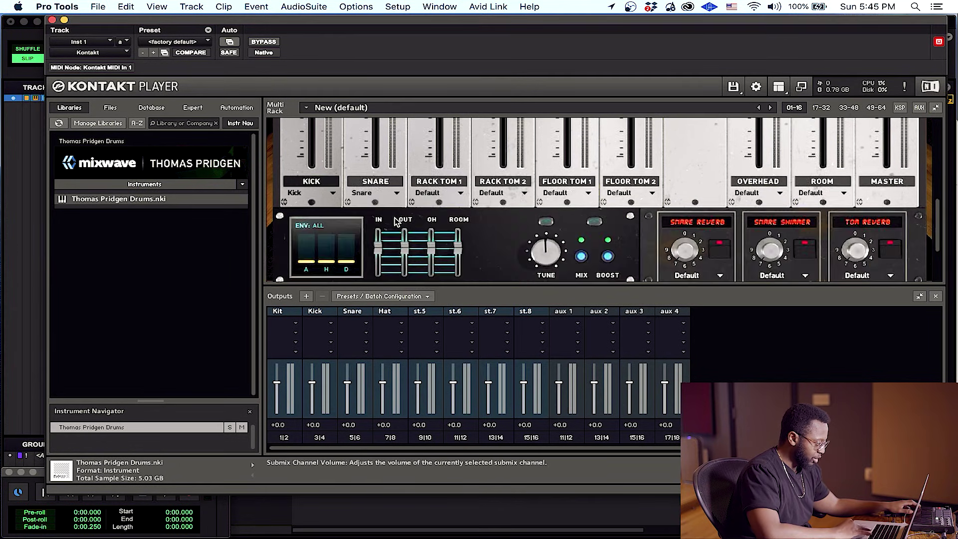
click(408, 244)
scroll(339, 220, up, 4)
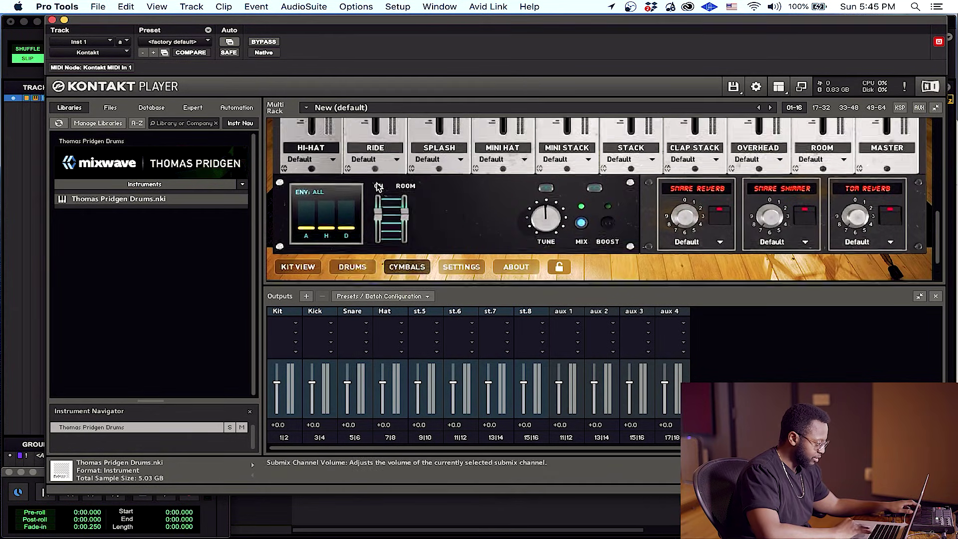
click(332, 212)
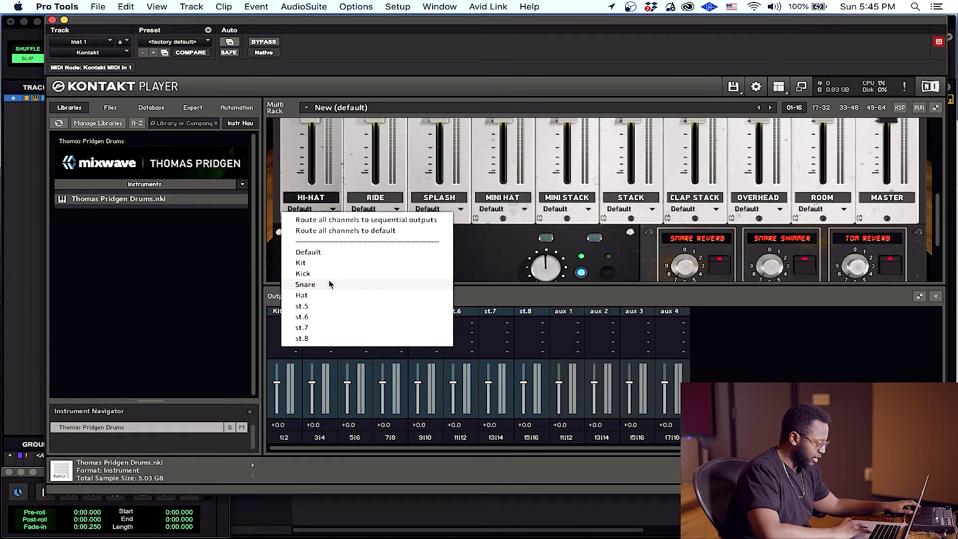
click(328, 294)
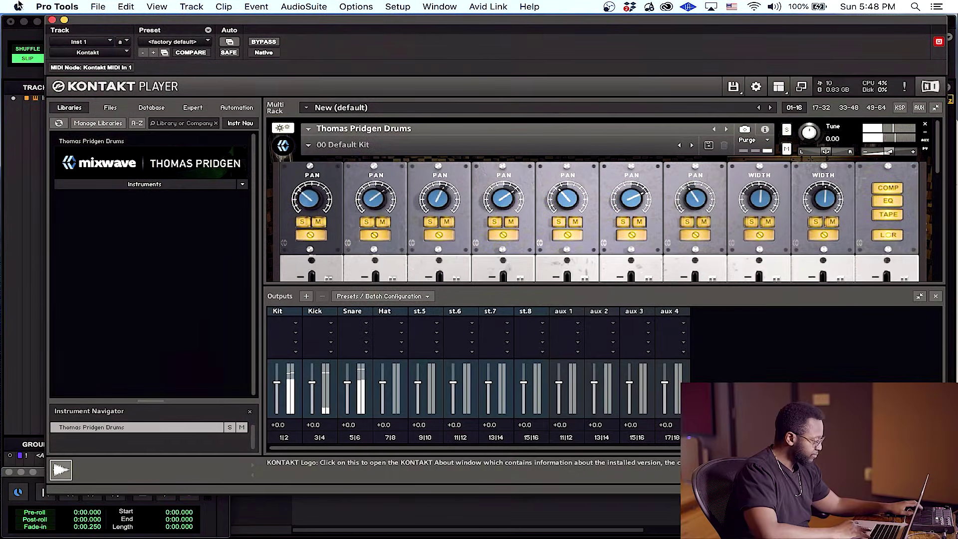
click(51, 20)
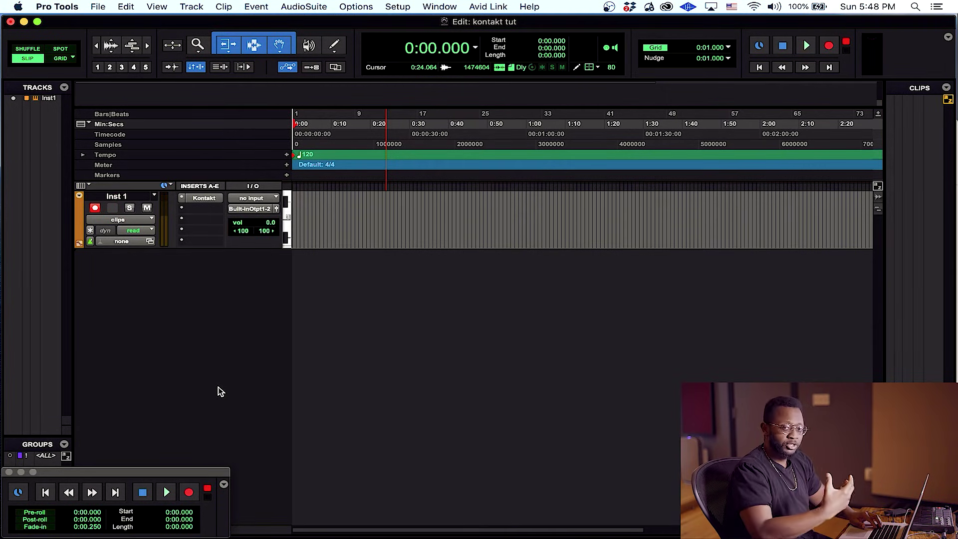
Create three new stereo audio tracks, Audio 1 to Audio 3.
key(super+shift+n)
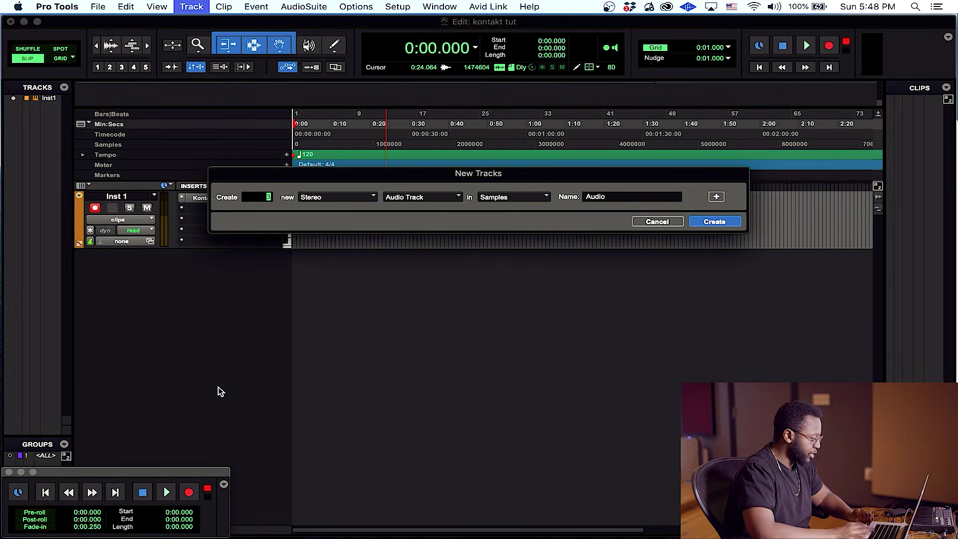
key(Return)
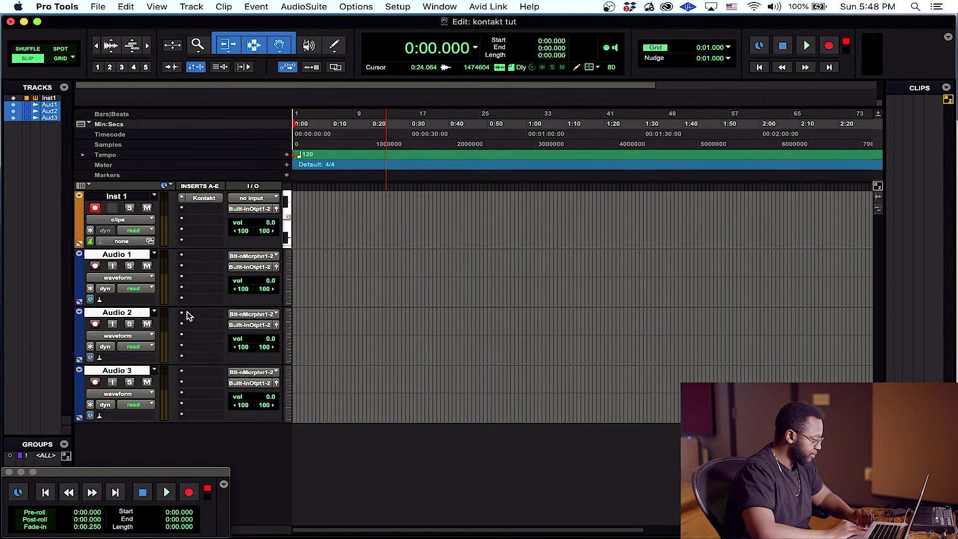
Feed Audio 1 from the Kontakt Kick output with input monitoring on, and reopen Kontakt.
click(131, 255)
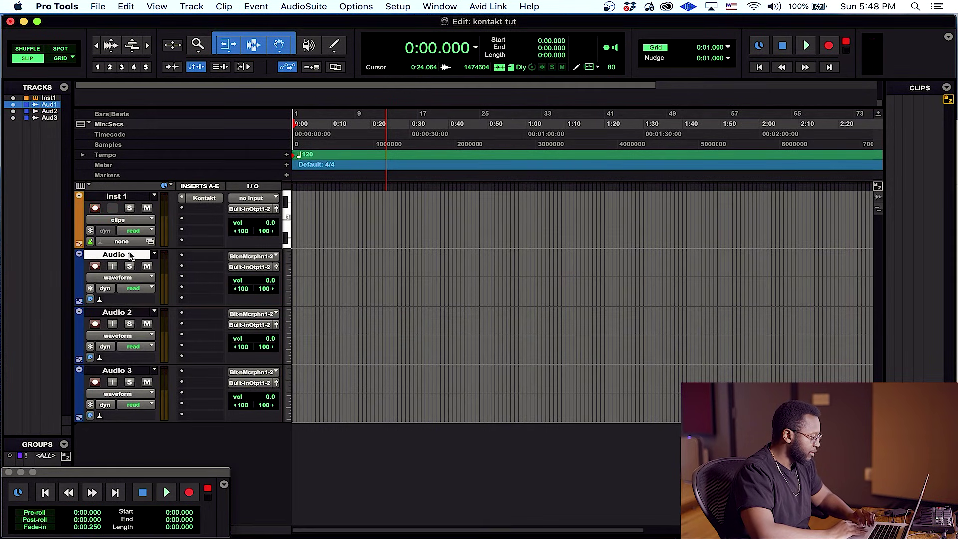
click(259, 257)
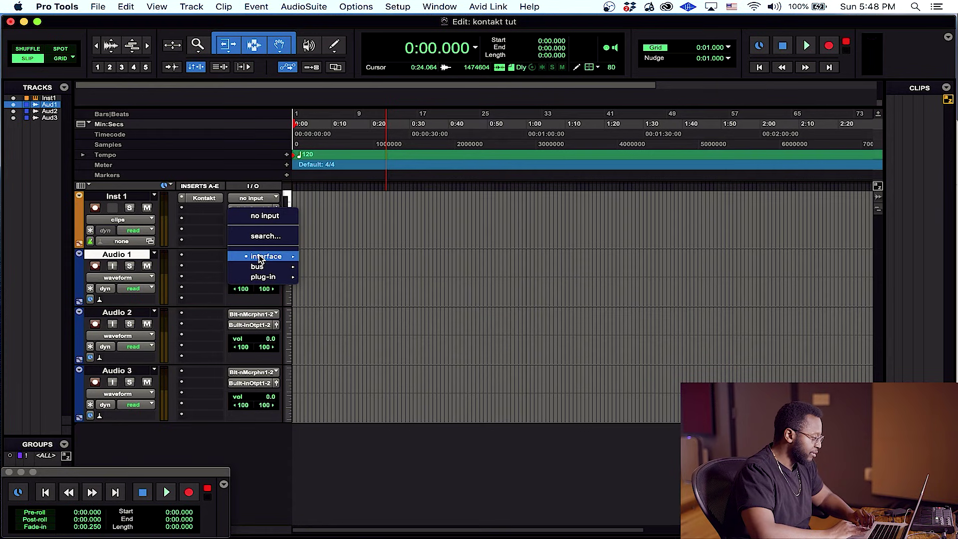
mouse_move(265, 279)
mouse_move(369, 282)
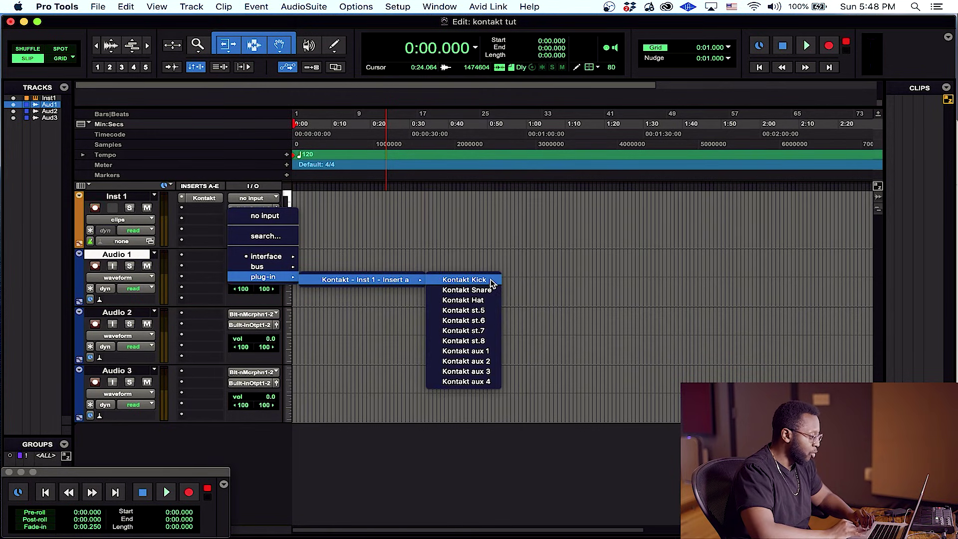
click(490, 280)
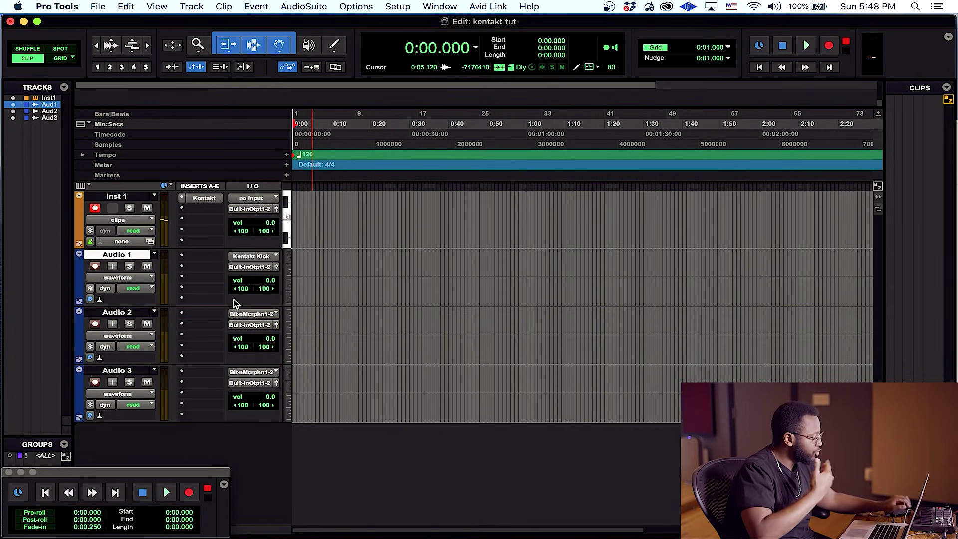
click(113, 266)
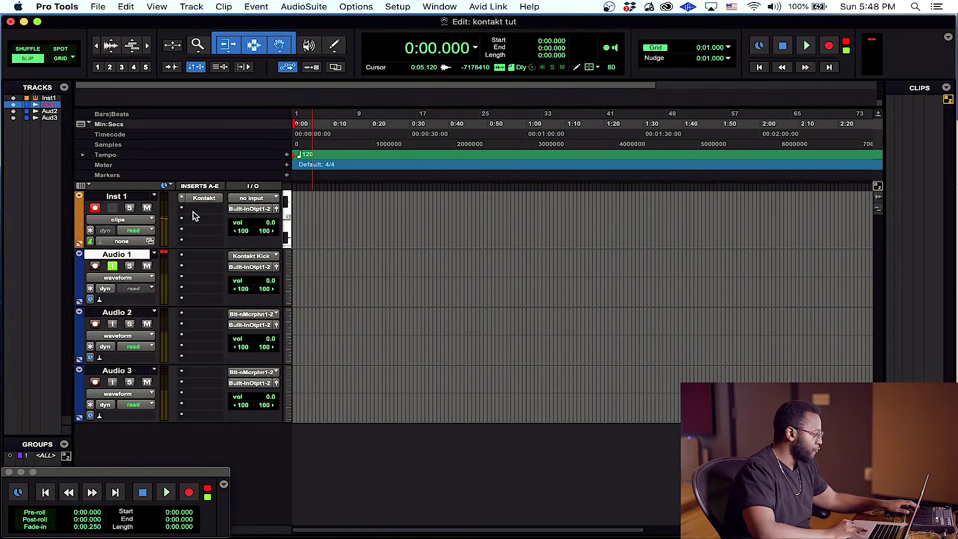
click(201, 200)
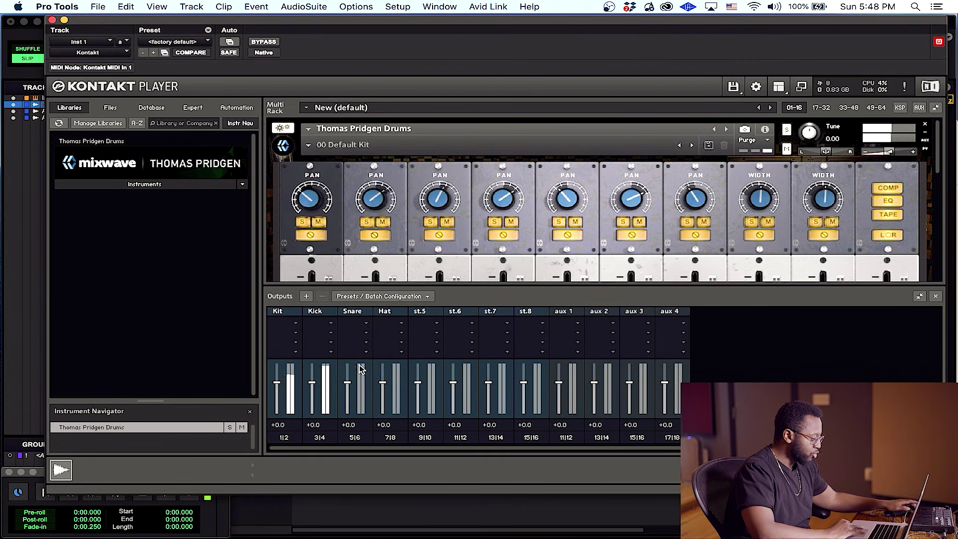
Close Kontakt and set Audio 2's input to Kontakt Snare with input monitoring on.
click(52, 20)
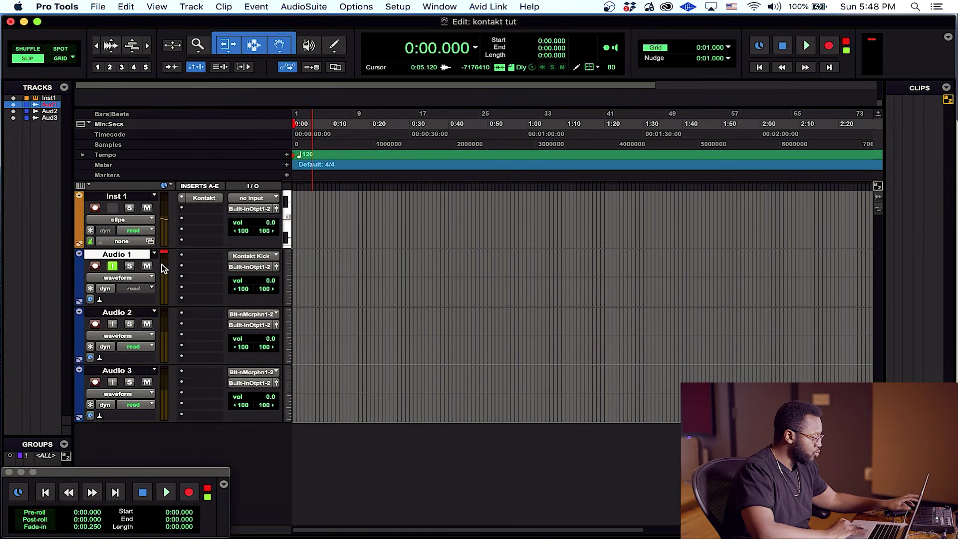
click(134, 312)
click(259, 317)
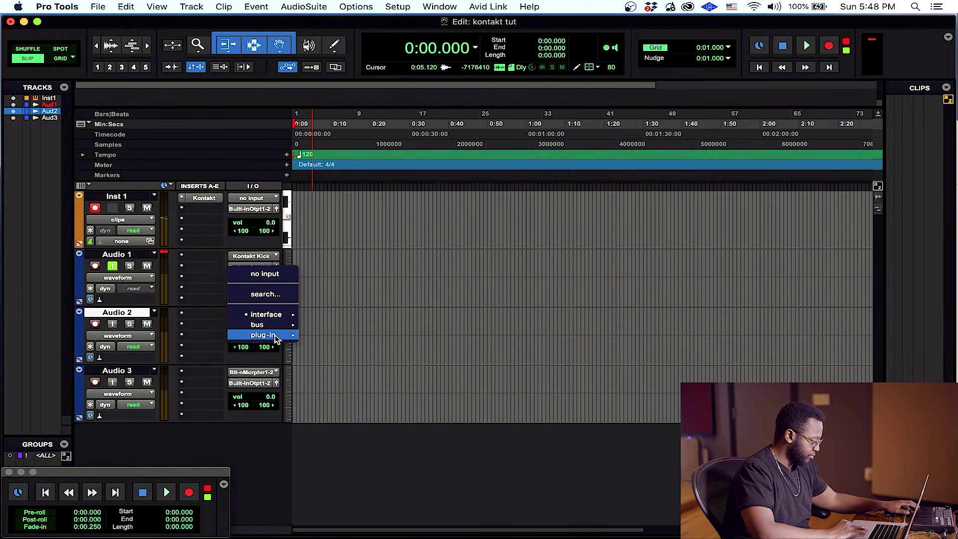
click(462, 349)
click(112, 324)
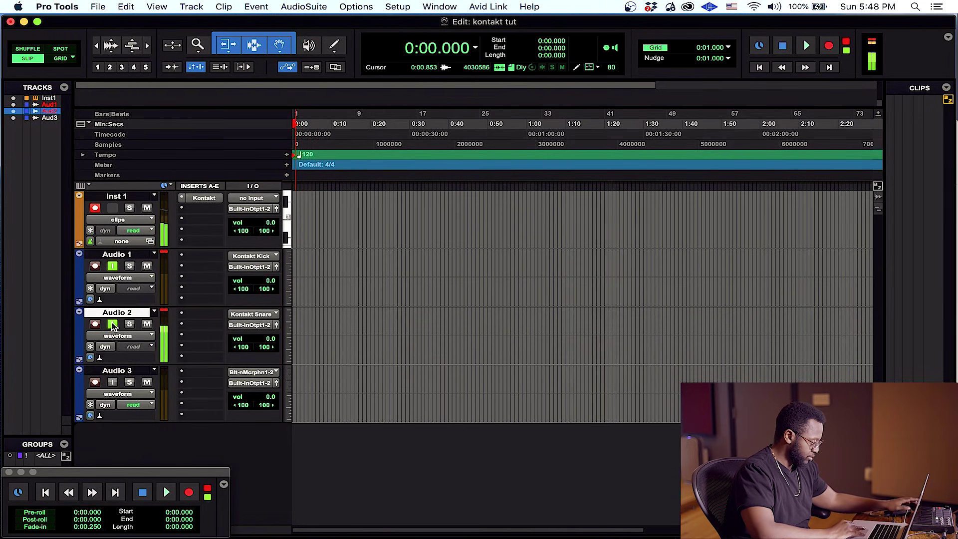
Set Audio 3's input to Kontakt Hat with input monitoring on.
click(259, 372)
mouse_move(286, 375)
mouse_move(286, 392)
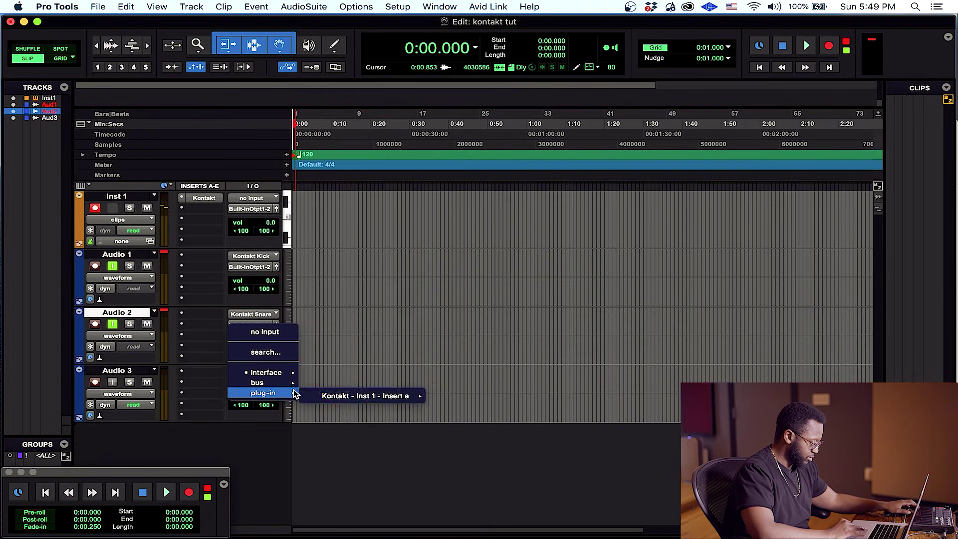
mouse_move(364, 393)
click(462, 413)
click(112, 381)
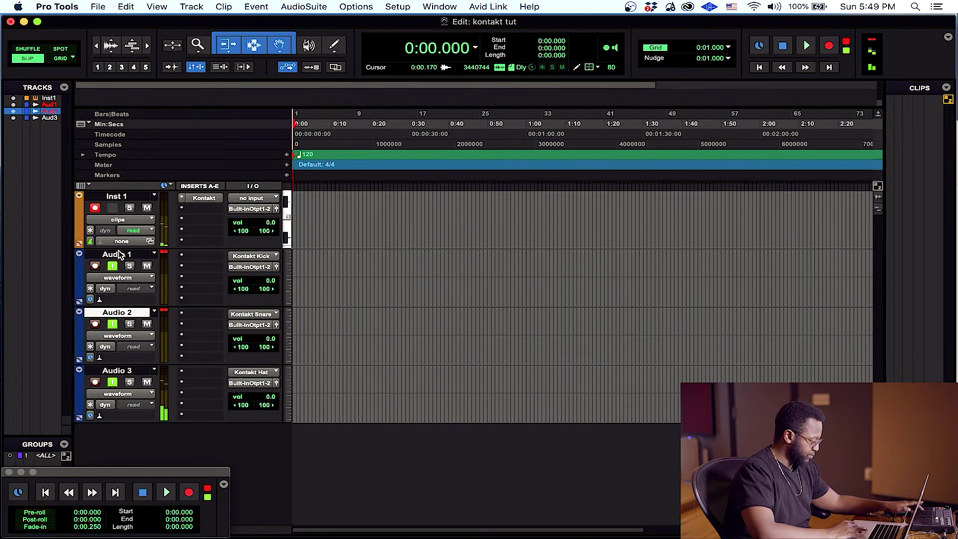